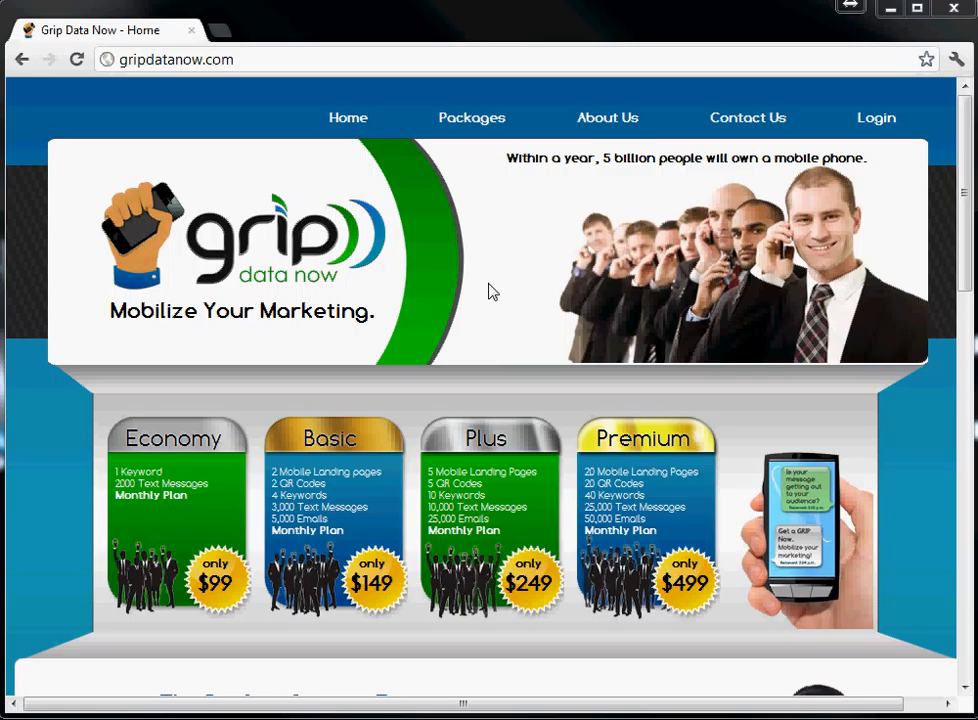
Go from the Grip Data Now home page to the platform login page
click(862, 119)
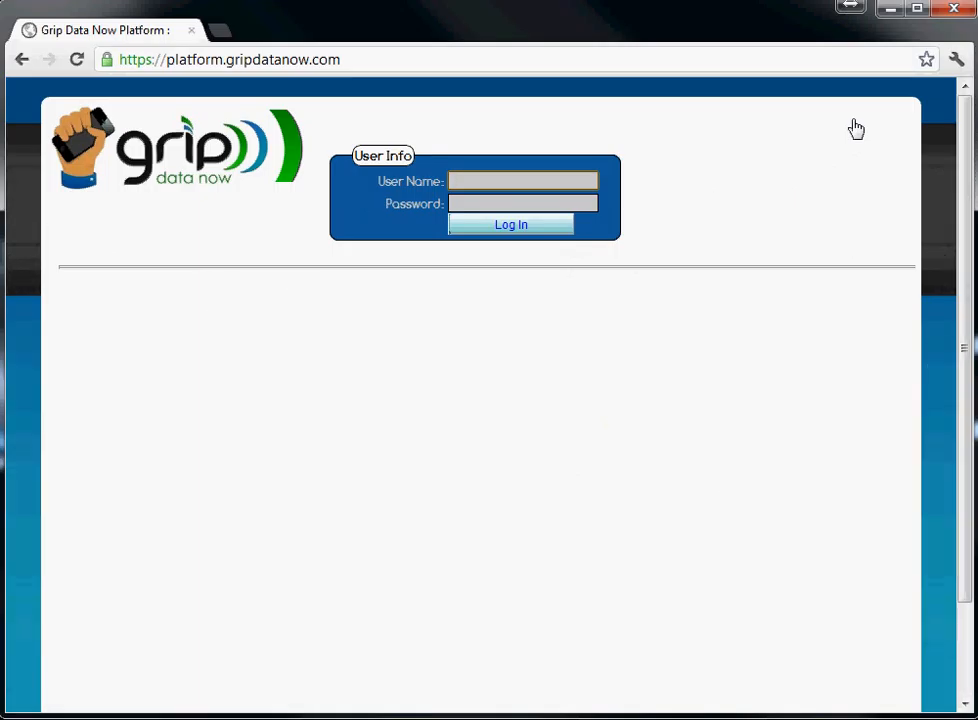
Sign in with the sales rep's user name and password, correcting the user name after a failed attempt
text(salerep1)
key(Tab)
text(sa)
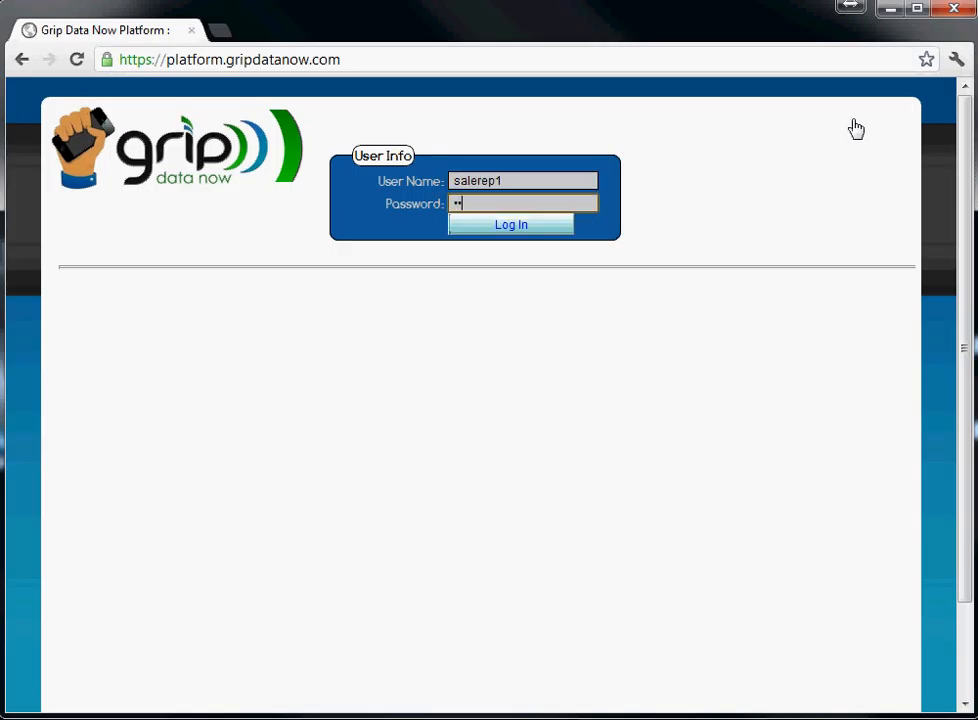
text(lerep)
key(Return)
text(sales)
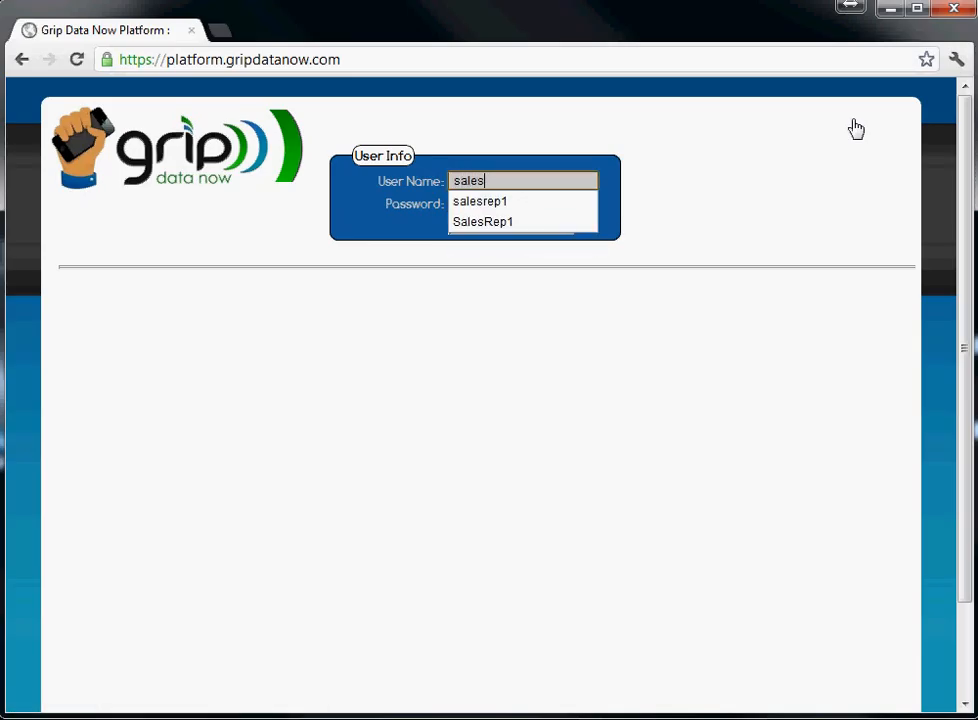
text(rep1)
key(Tab)
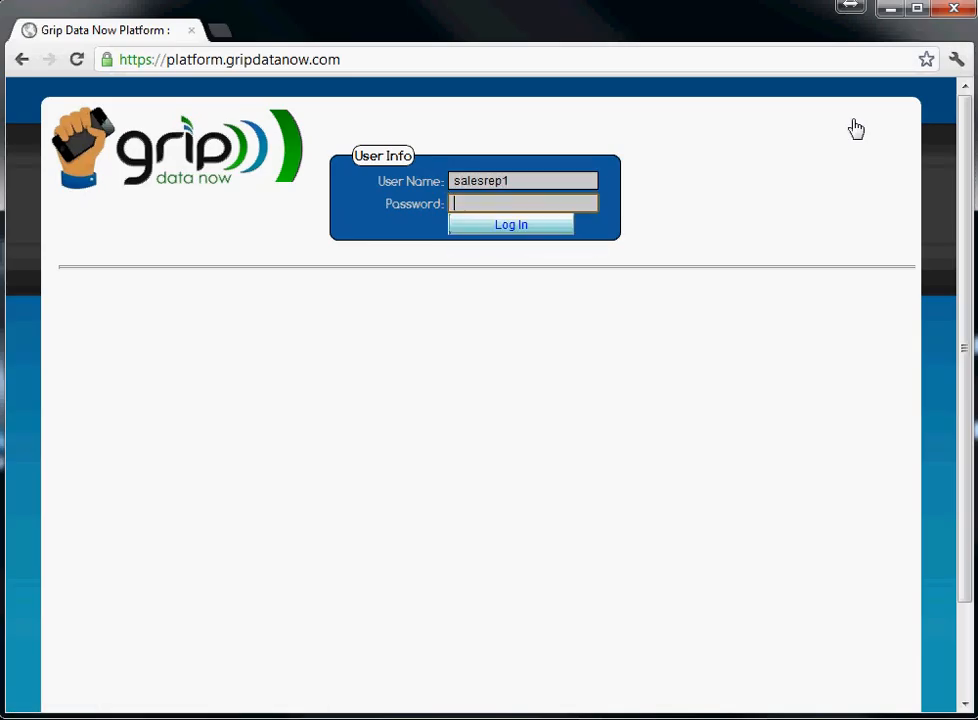
text(salesrep1)
key(Return)
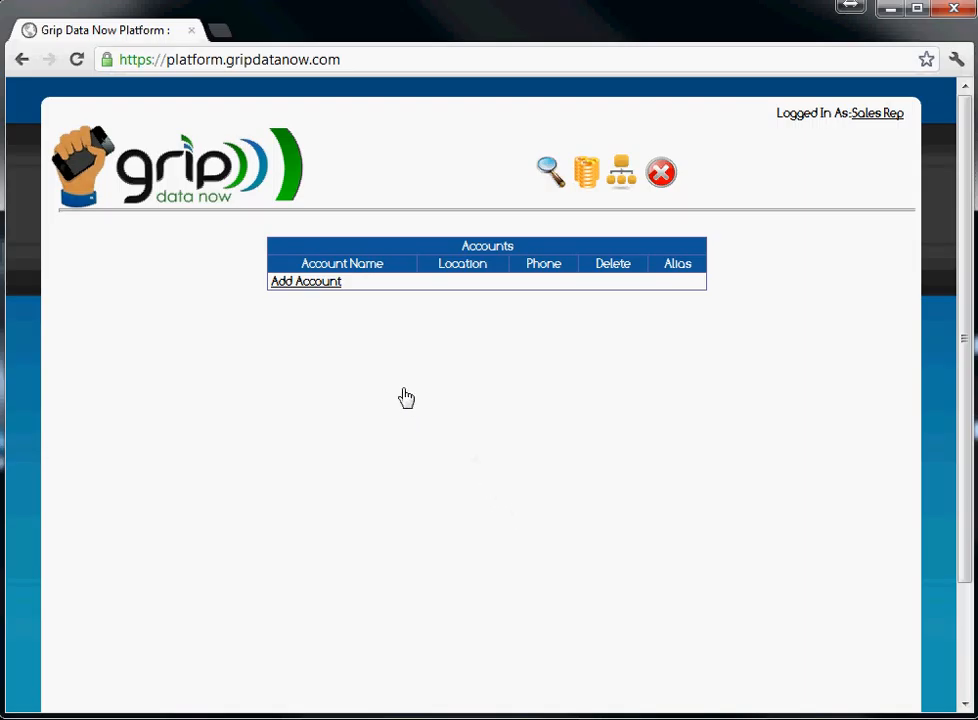
Start a new account named Steakburger and enter its street, city and state
click(303, 285)
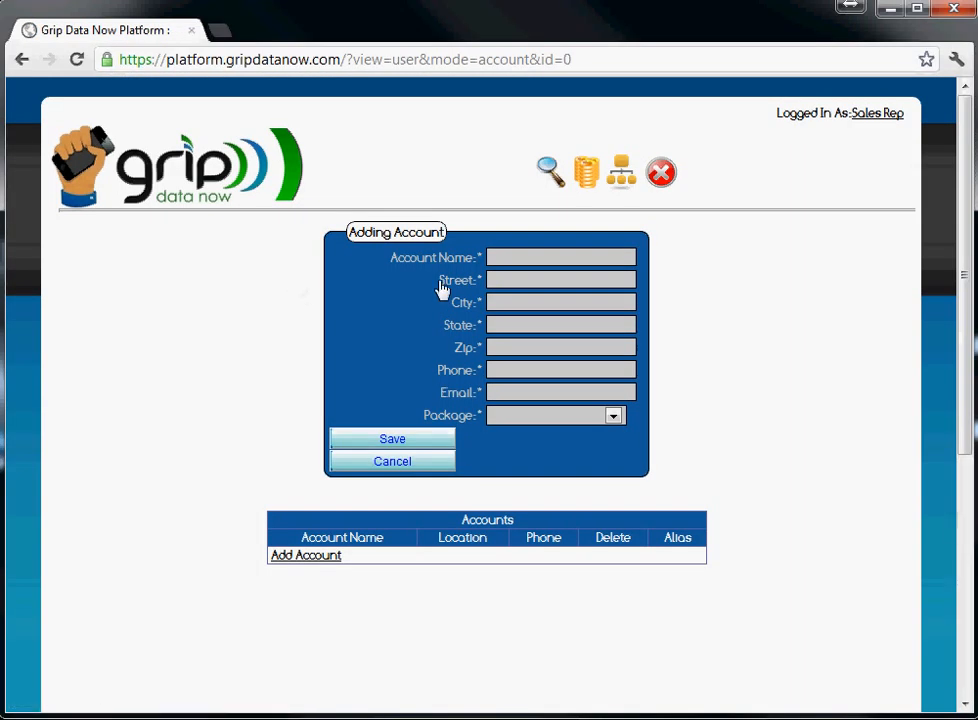
click(505, 258)
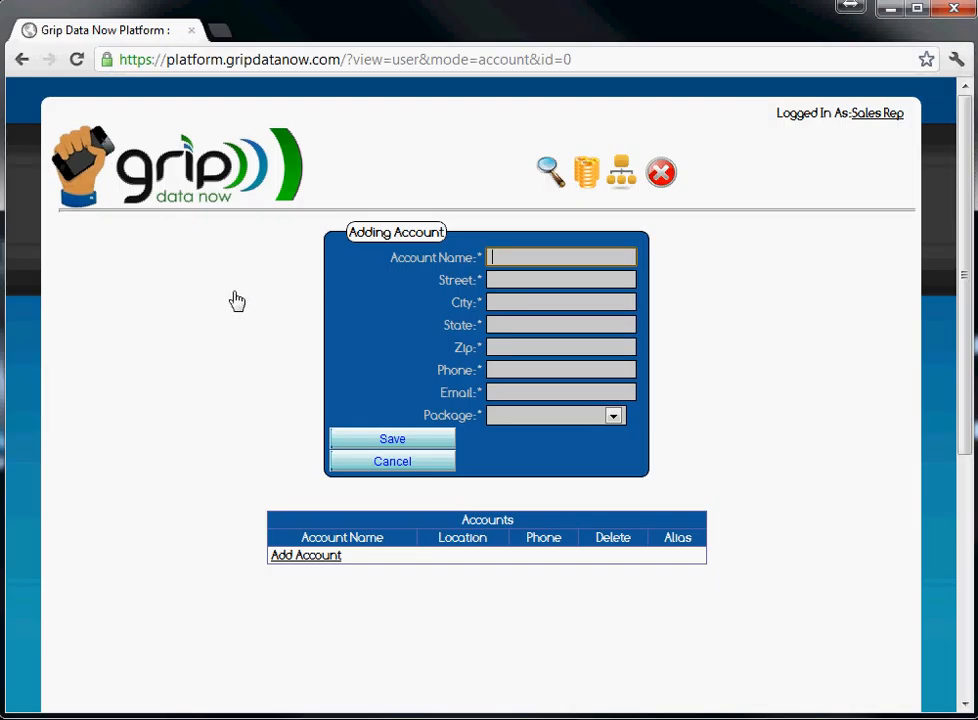
text(Steakburger)
key(Tab)
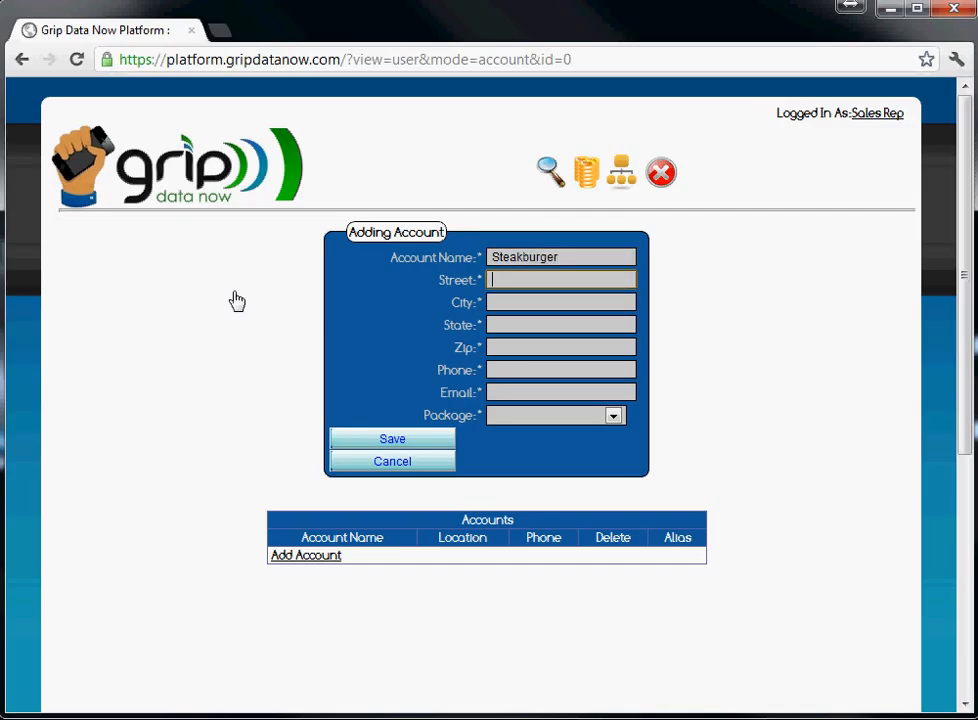
text(456 Elm)
key(Tab)
text(D)
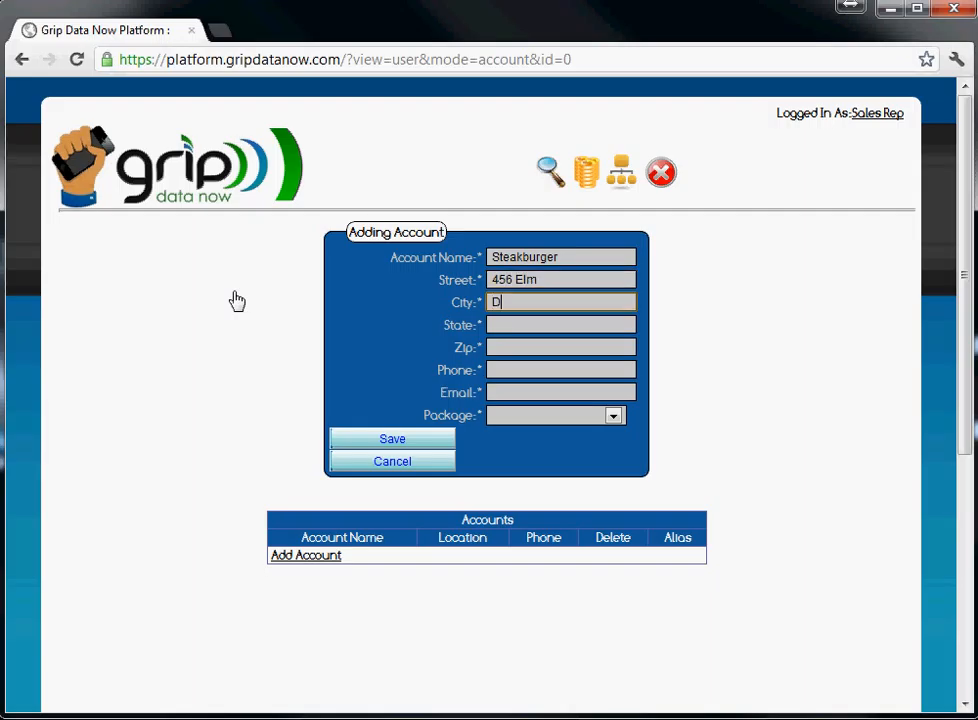
text(allas)
key(Tab)
text(TX)
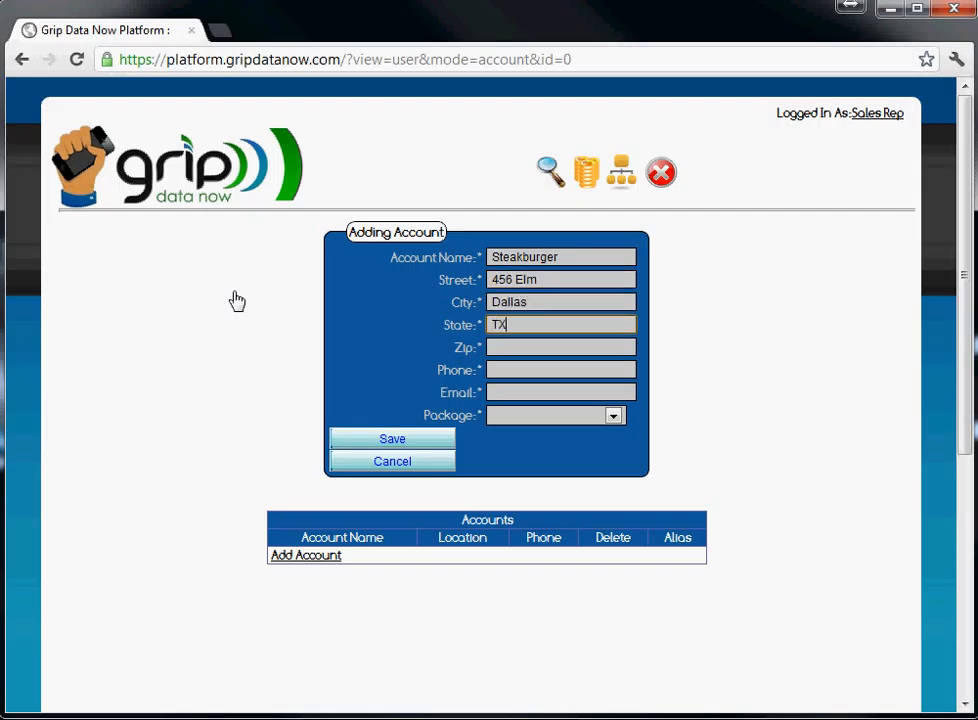
Enter the account's zip code and phone number
key(Tab)
text(75)
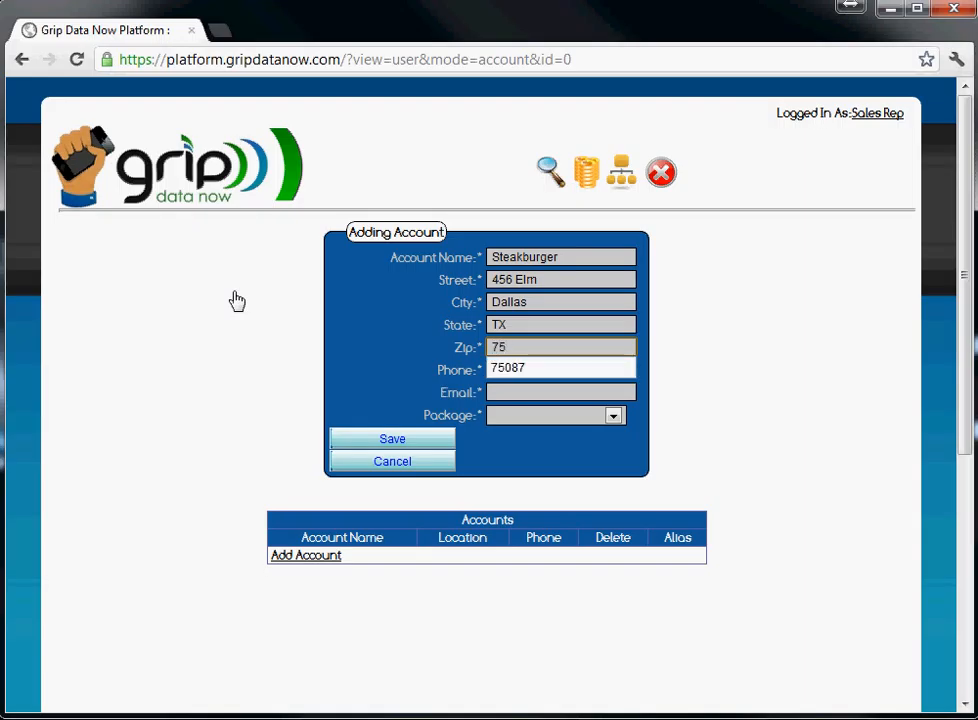
text(0)
click(237, 301)
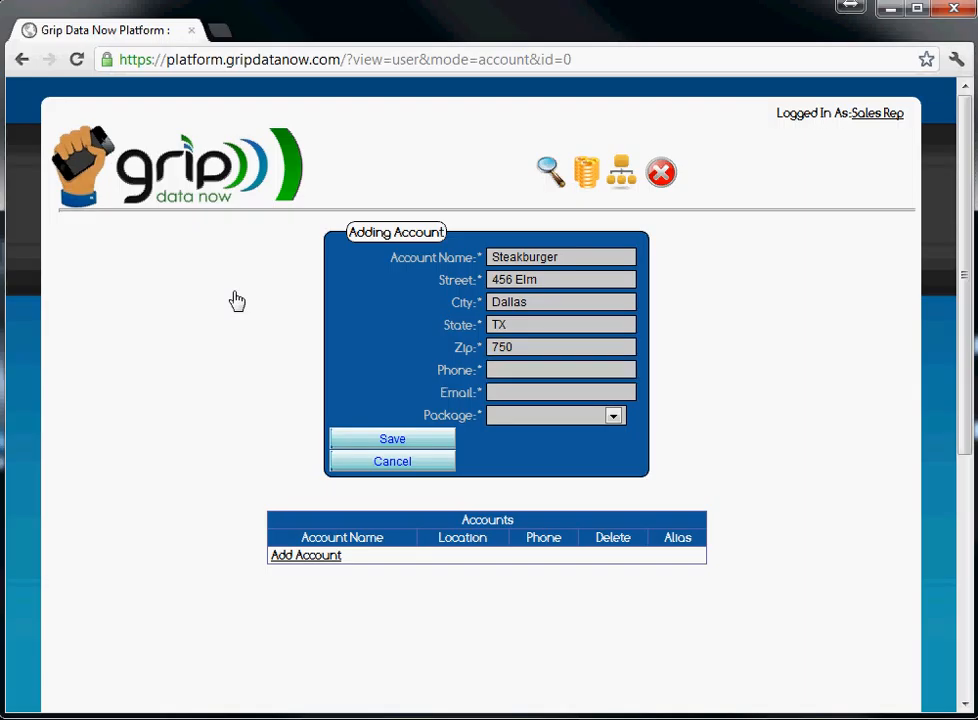
click(547, 352)
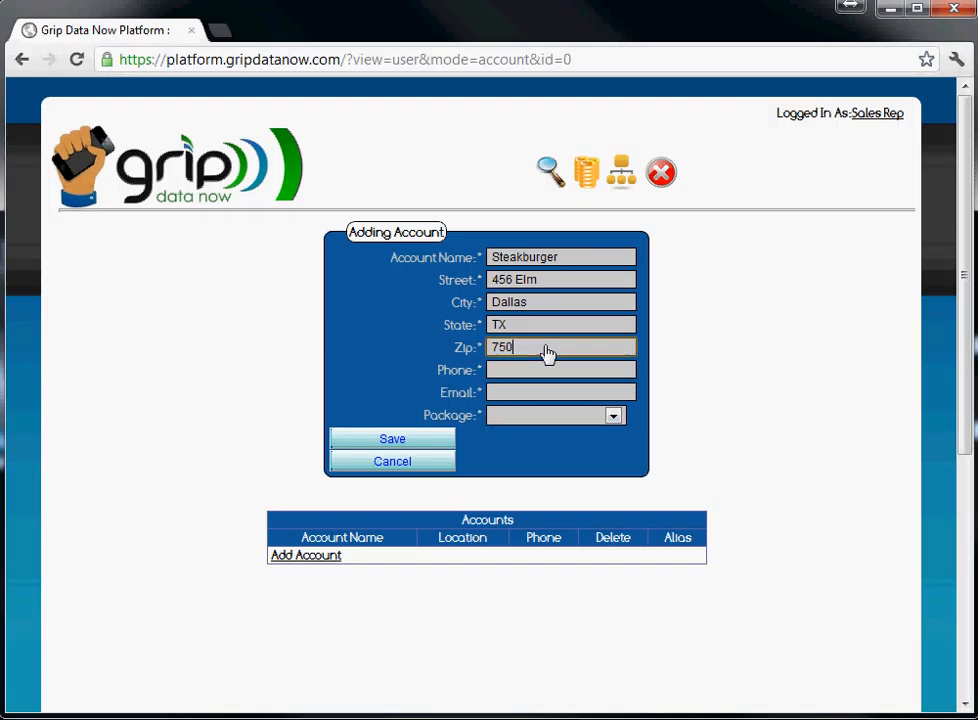
text(78)
click(528, 380)
text(801)
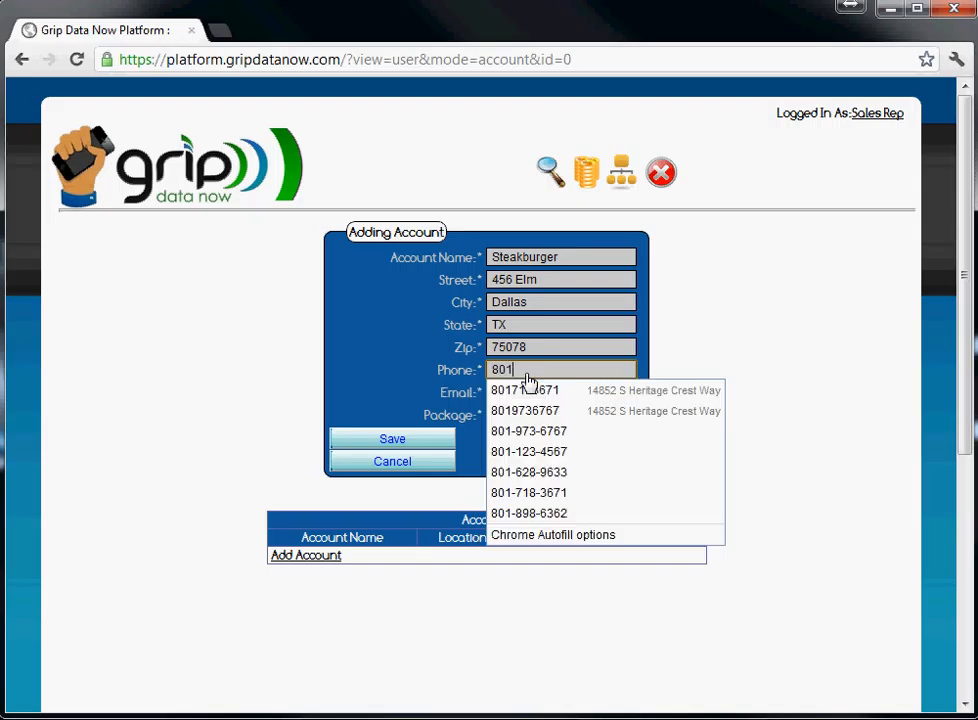
text(-)
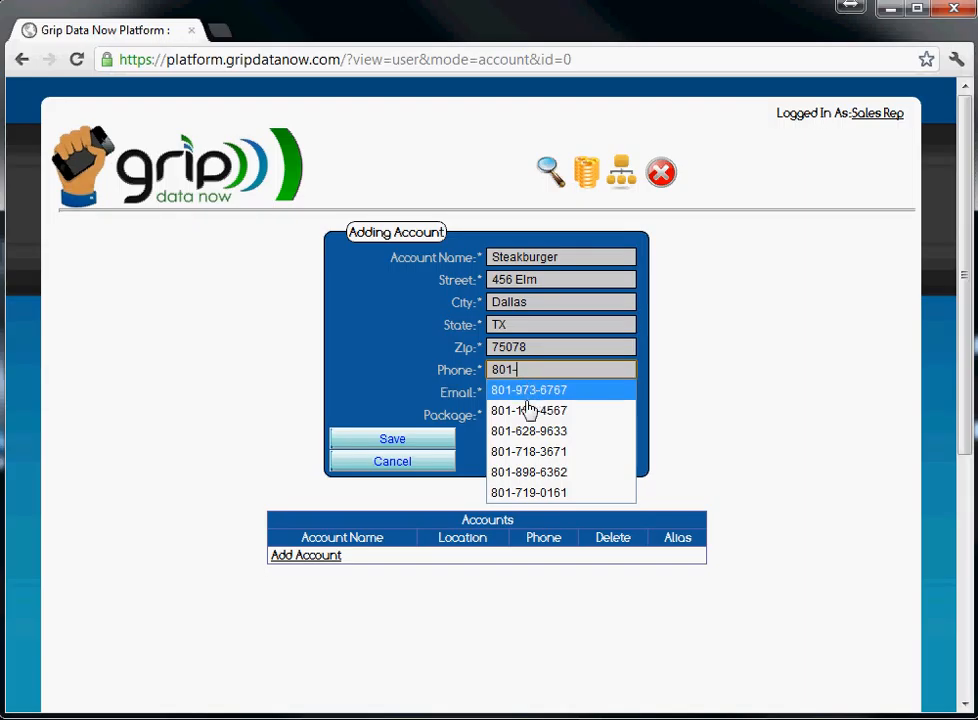
click(528, 410)
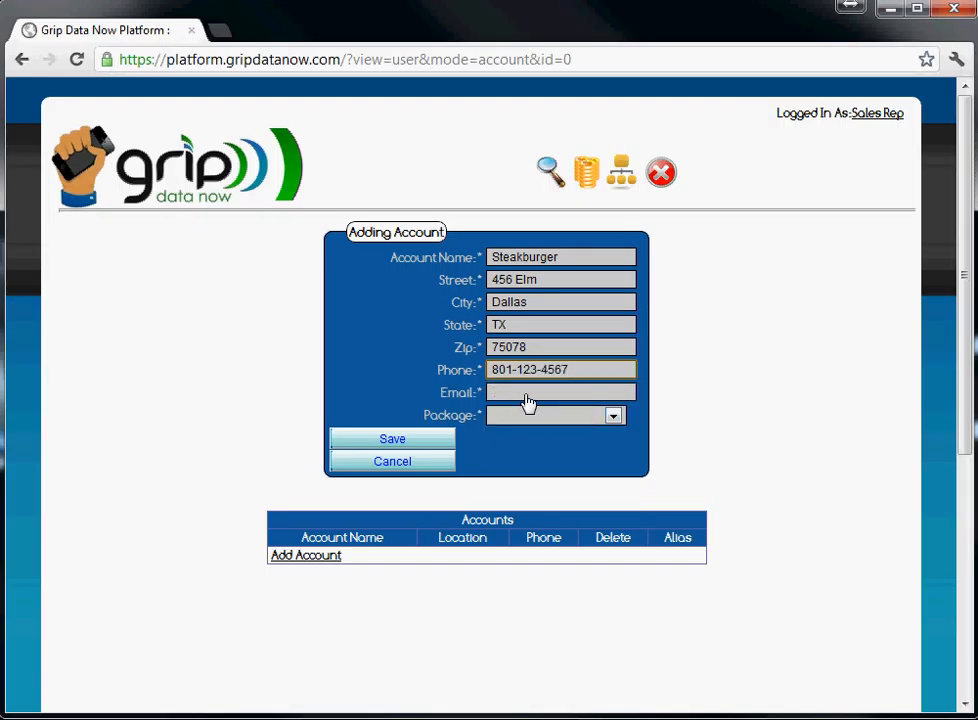
Enter the account's e-mail address, replacing an initially wrong entry
click(527, 398)
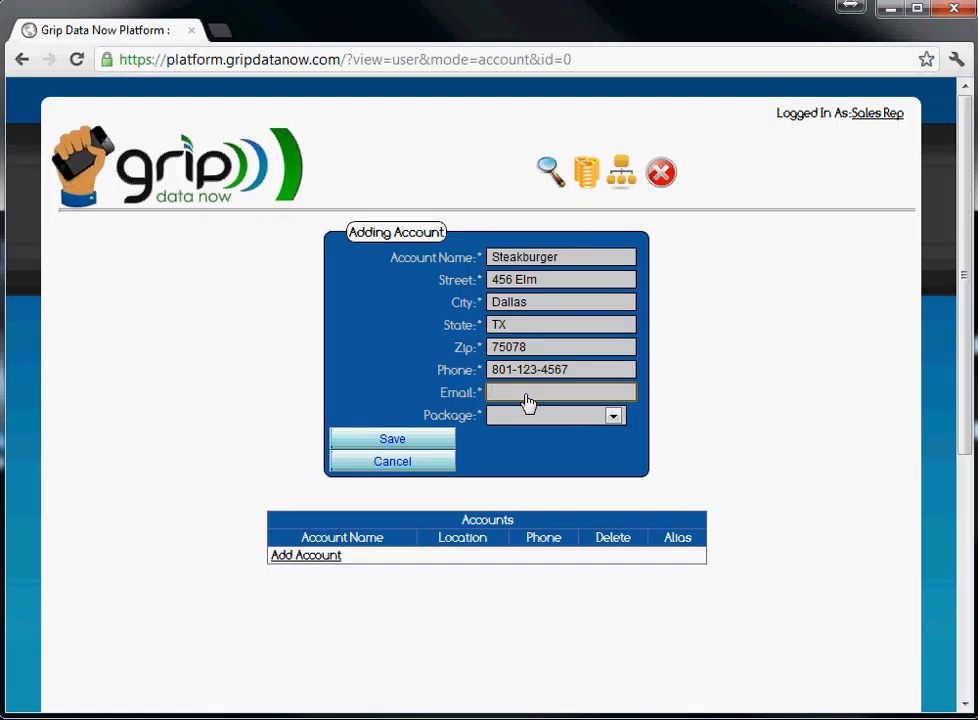
text(S)
key(BackSpace)
click(614, 417)
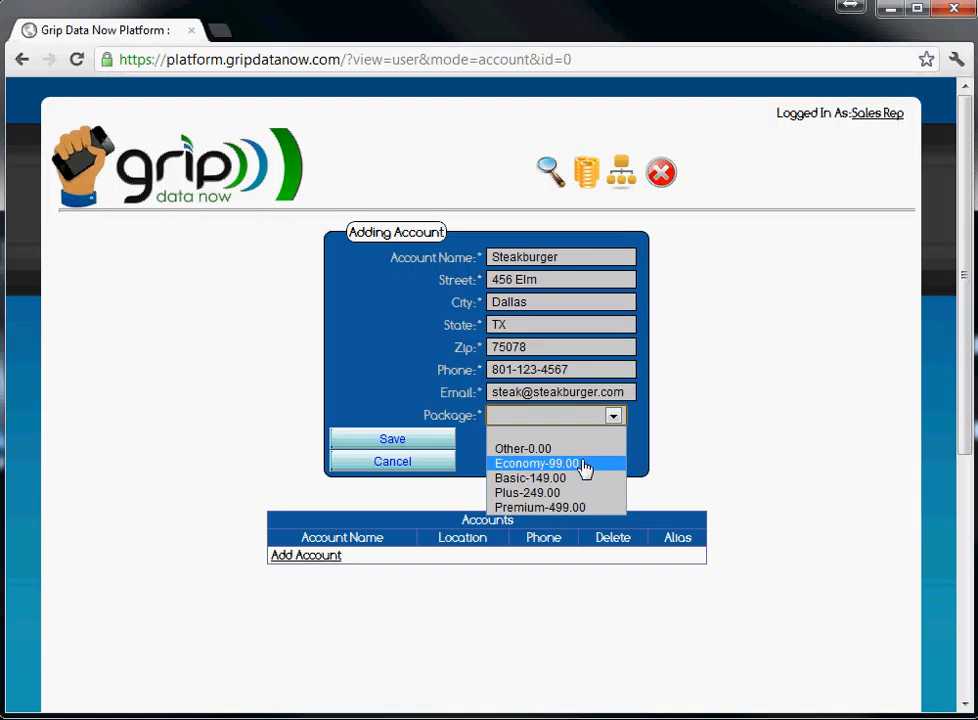
Choose the Other-0.00 package and save the Steakburger account
key(Up)
key(Return)
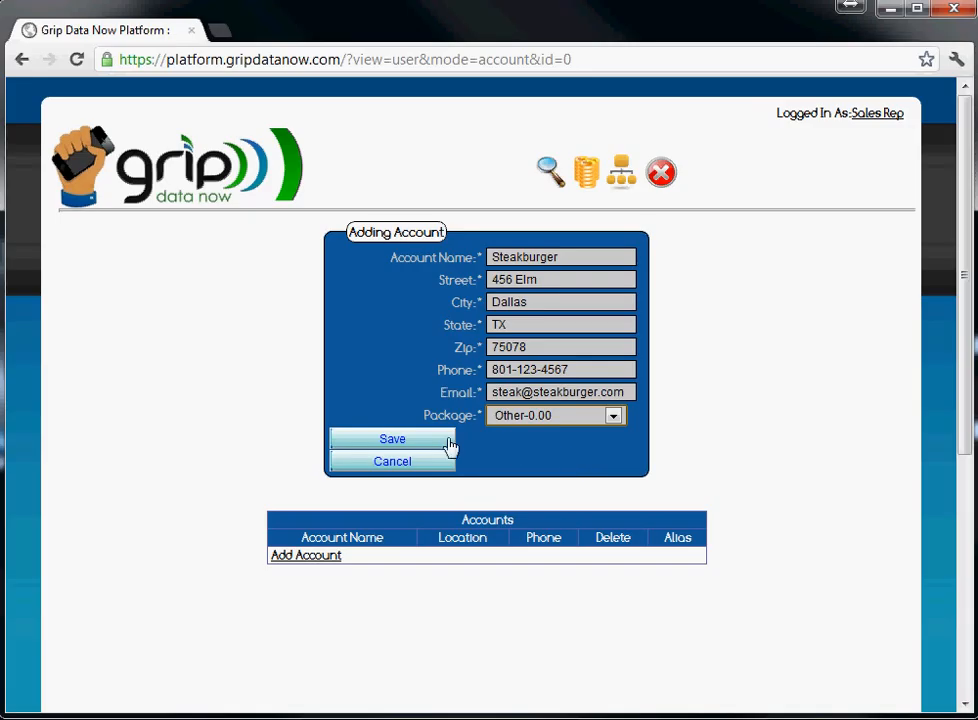
click(400, 443)
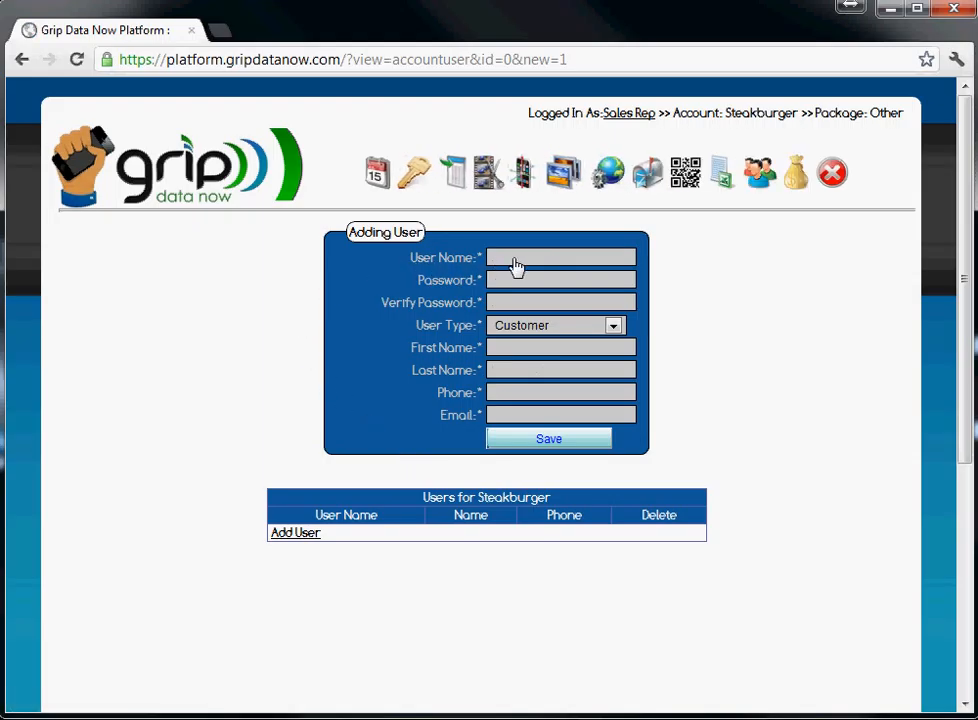
Enter the new user's user name and matching passwords, keeping Customer as the user type
click(521, 259)
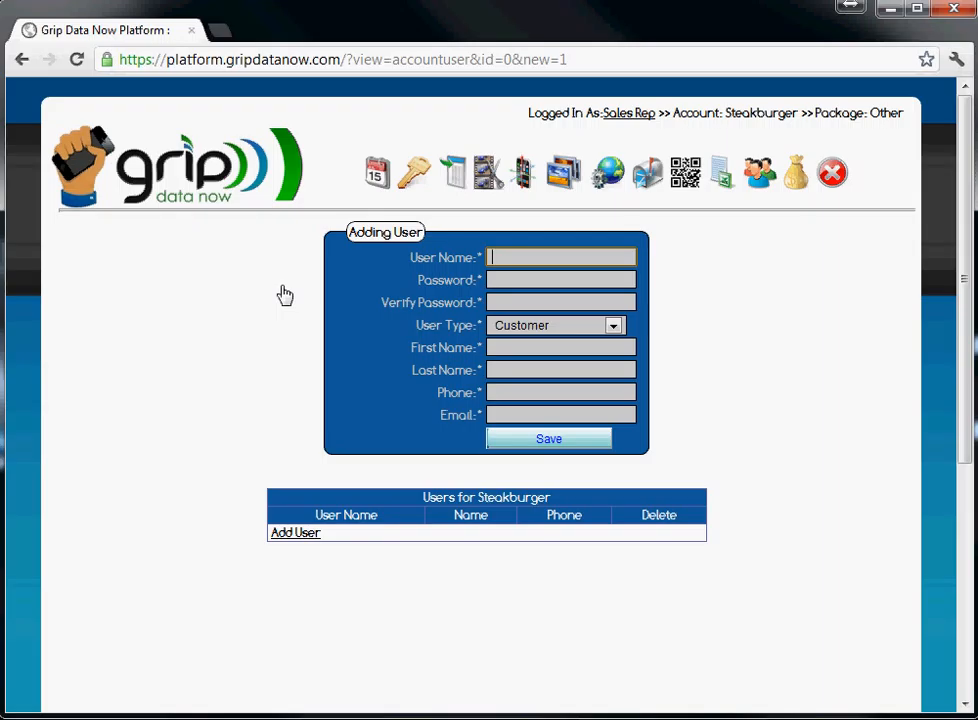
text(Steak)
key(Tab)
key(shift+Tab)
text(John)
key(Tab)
text(1234)
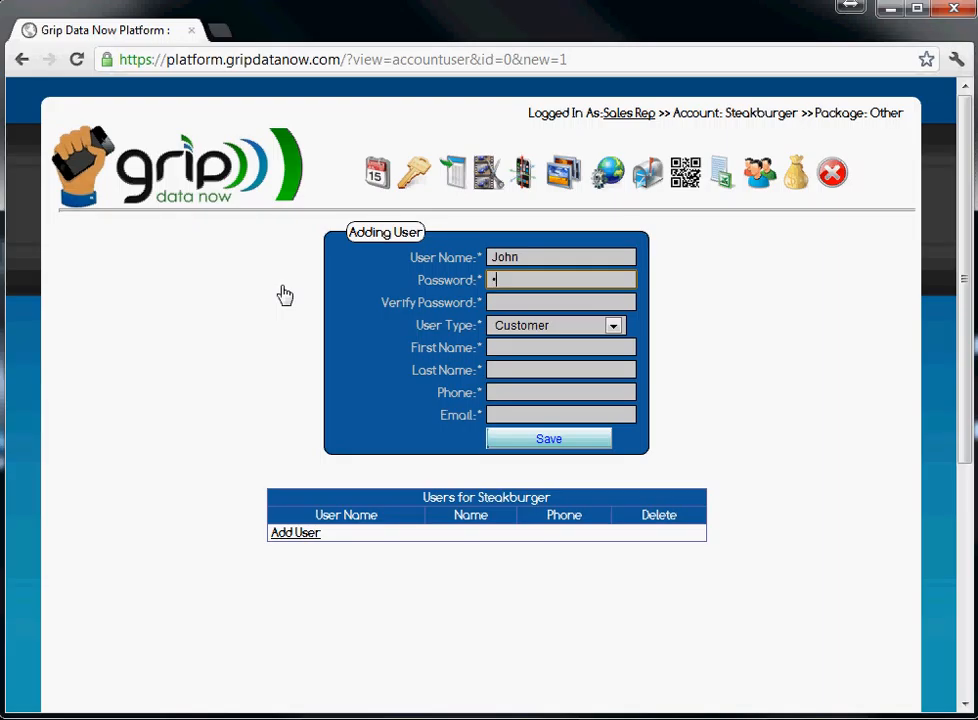
key(Tab)
text(1234)
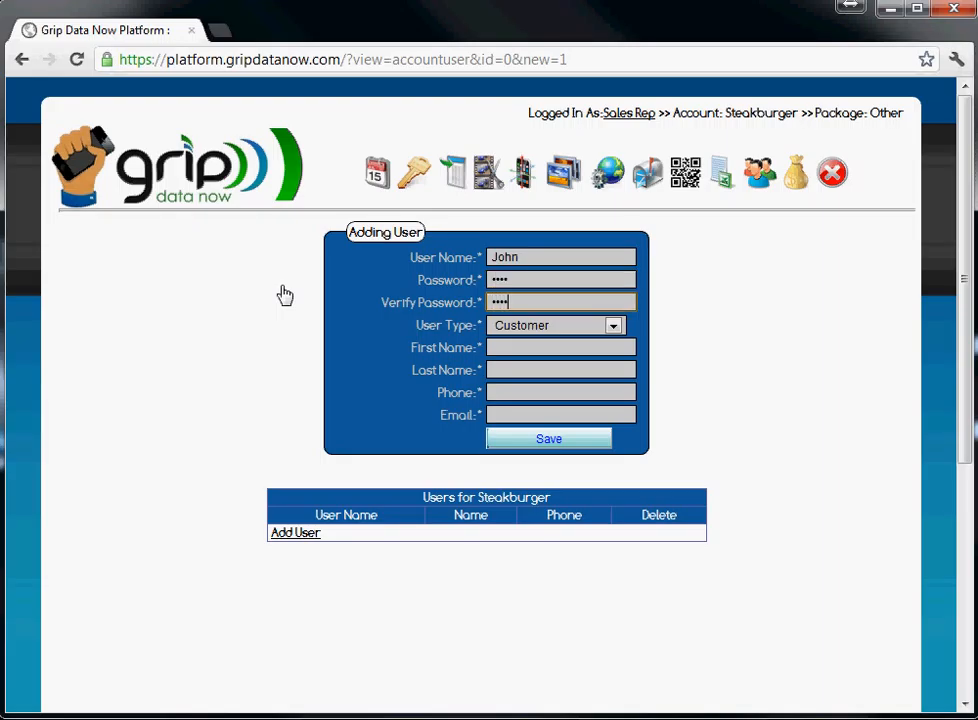
key(Tab)
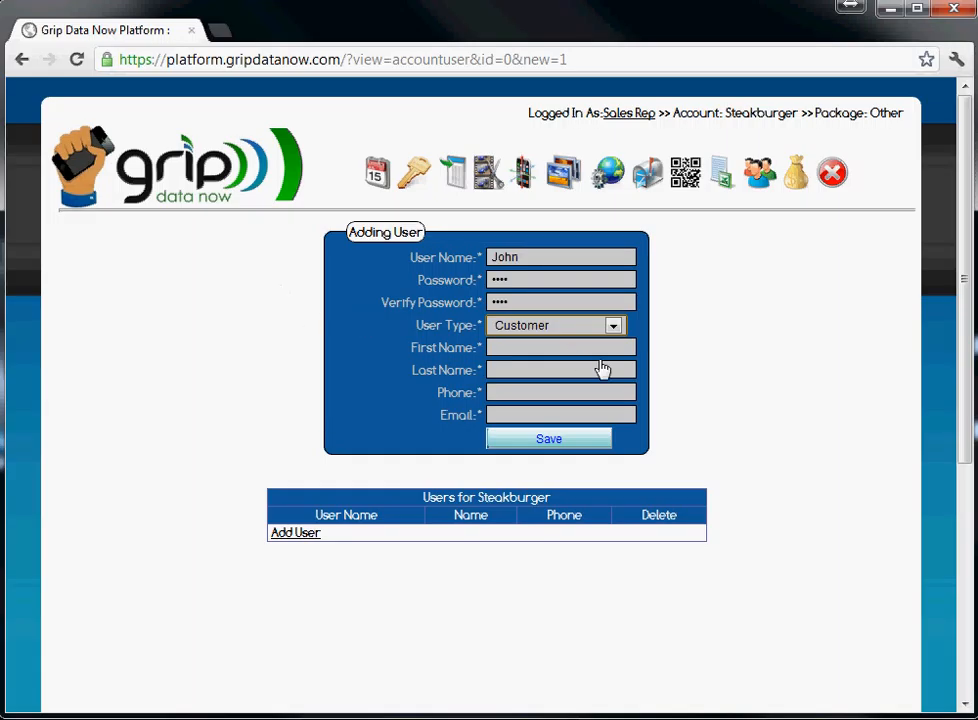
click(615, 330)
click(615, 330)
Fill in the user's first and last name, phone number and e-mail, then recheck login fields
click(585, 350)
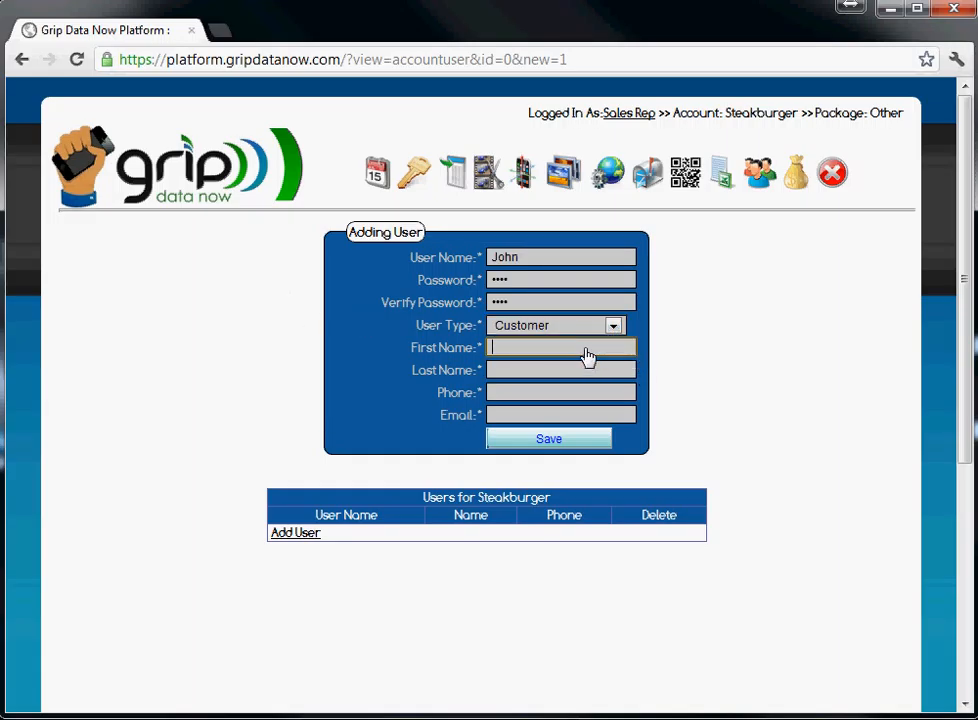
text(John)
key(Tab)
text(Doe)
key(Tab)
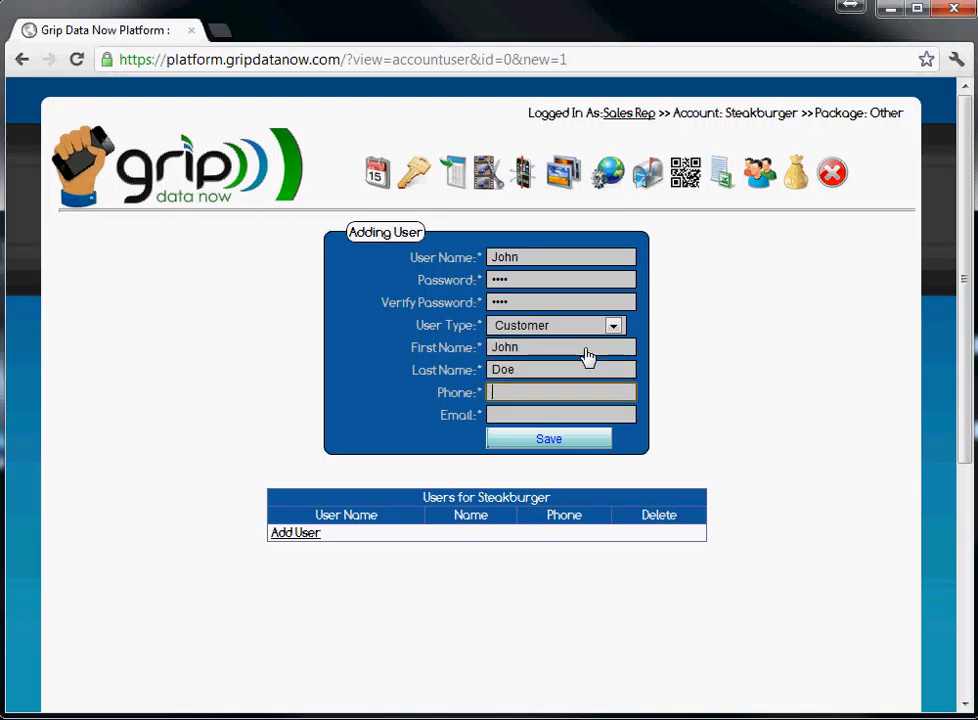
text(972-123-4567)
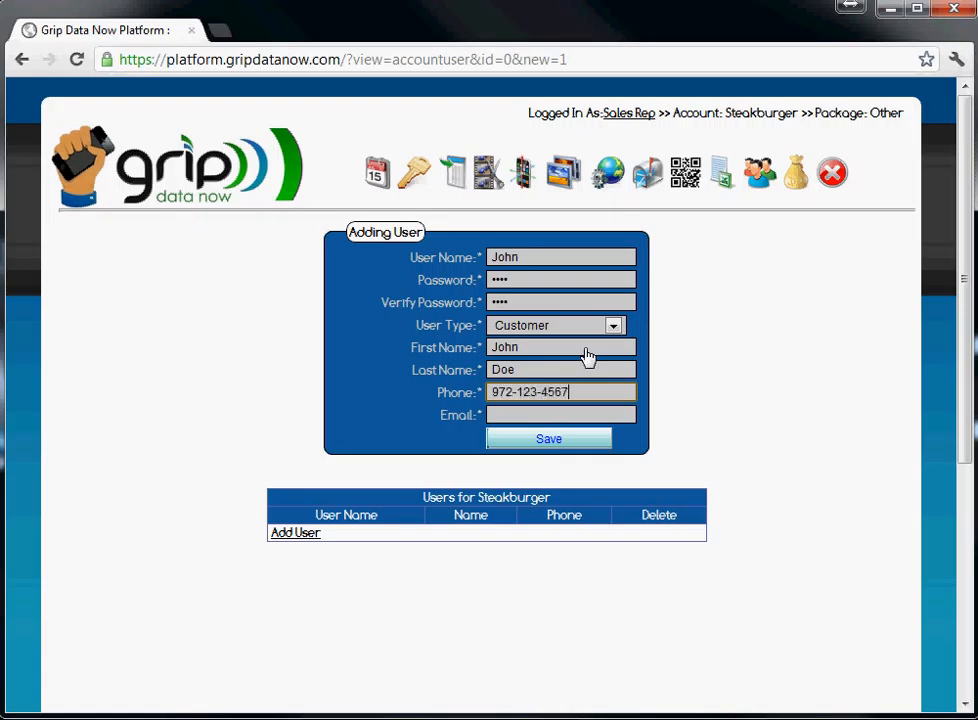
key(Tab)
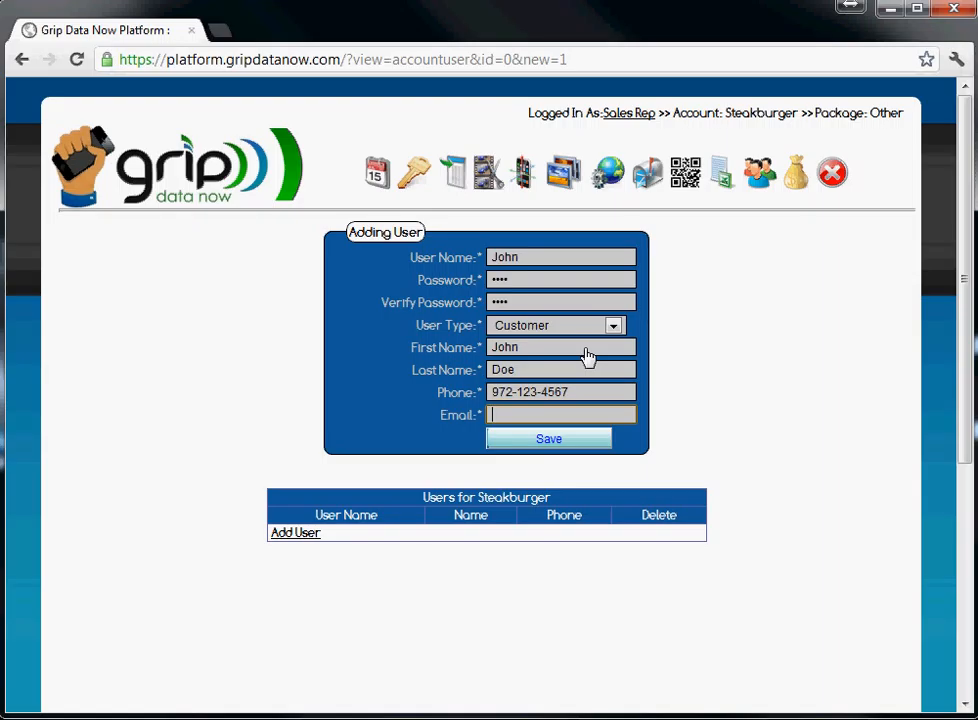
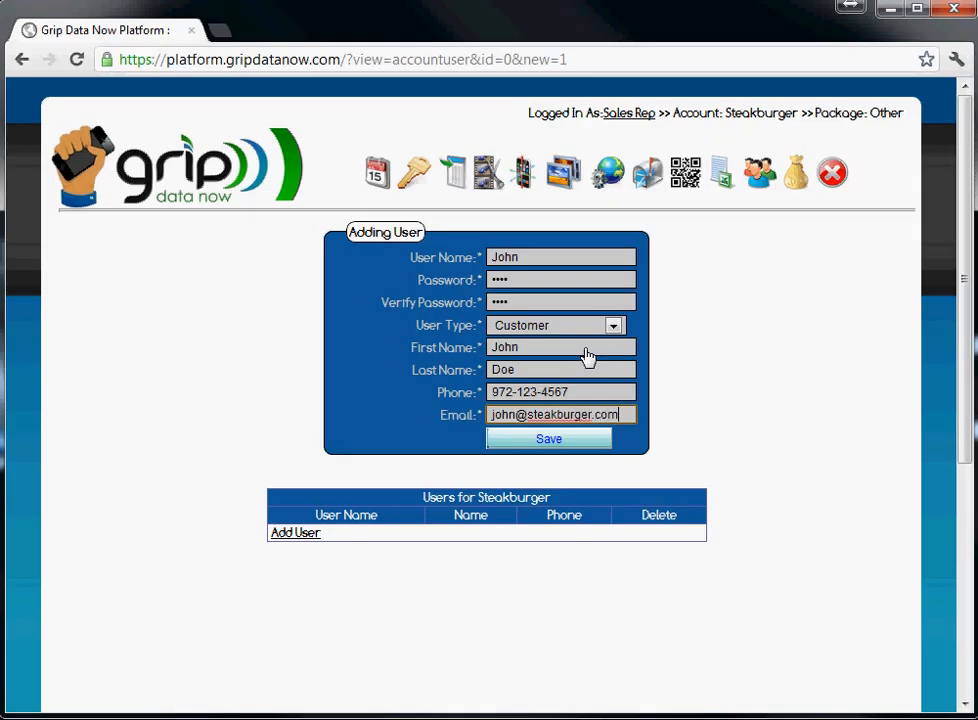
click(566, 263)
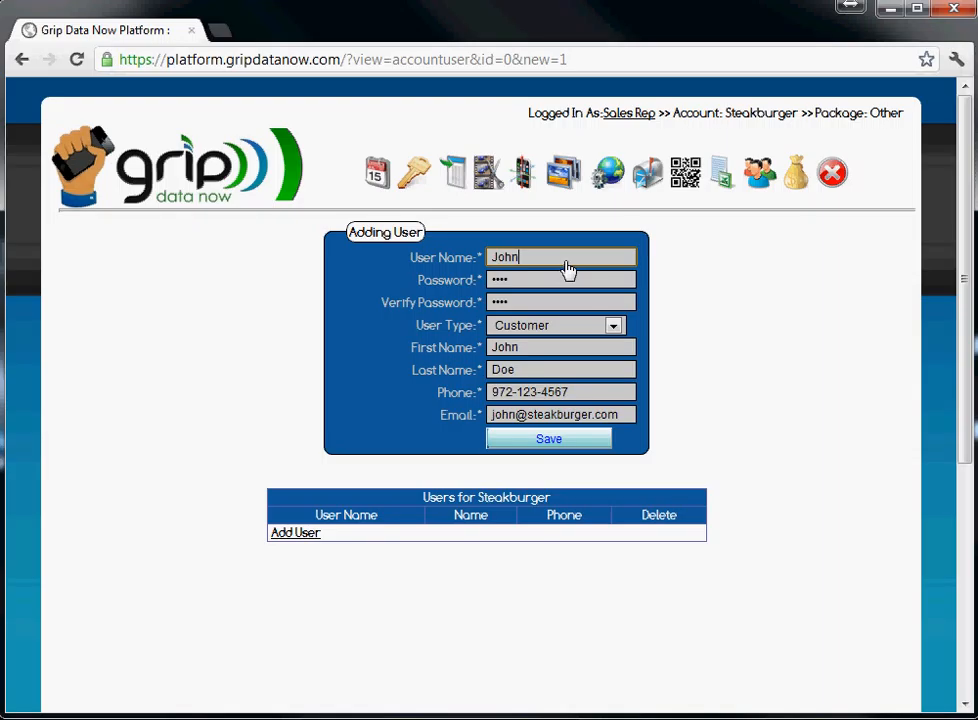
click(565, 285)
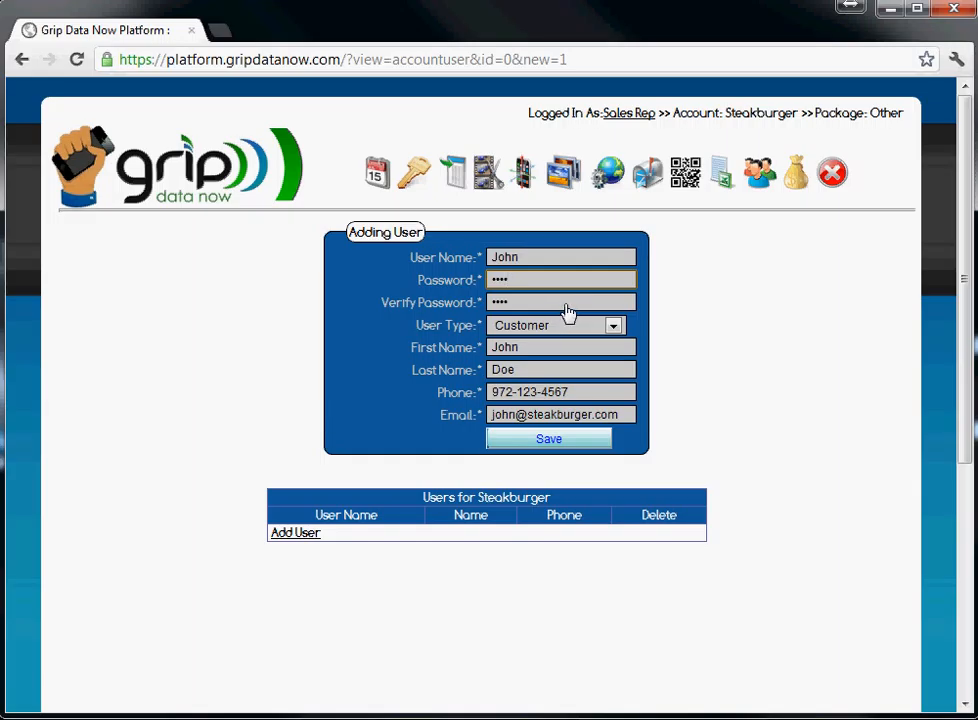
click(565, 305)
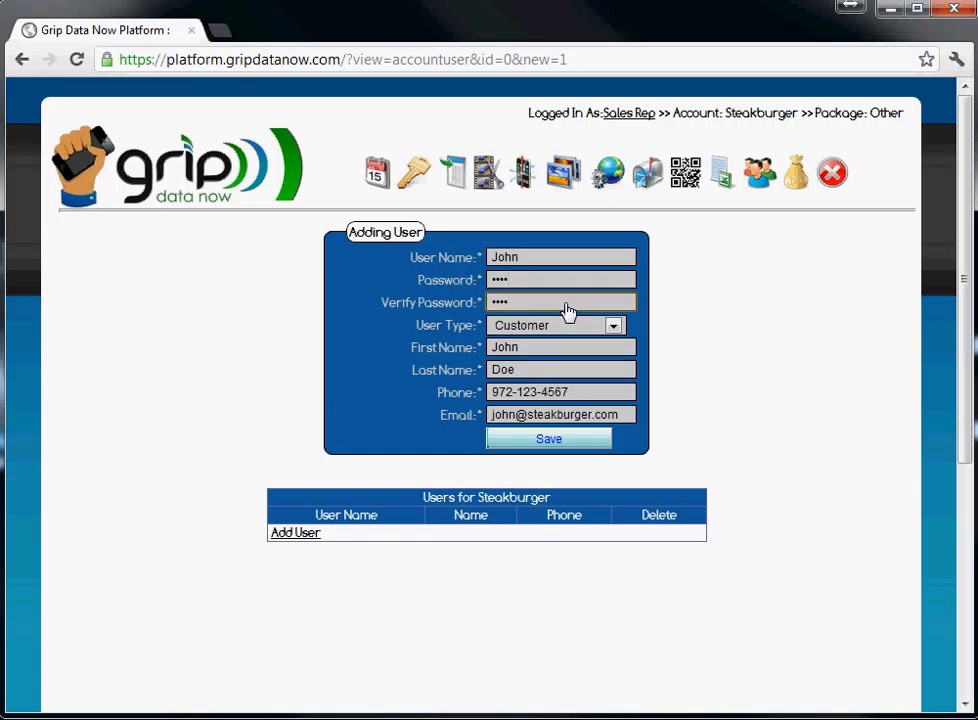
After the save rejects the taken user name, enter a unique one and retype both passwords
click(553, 441)
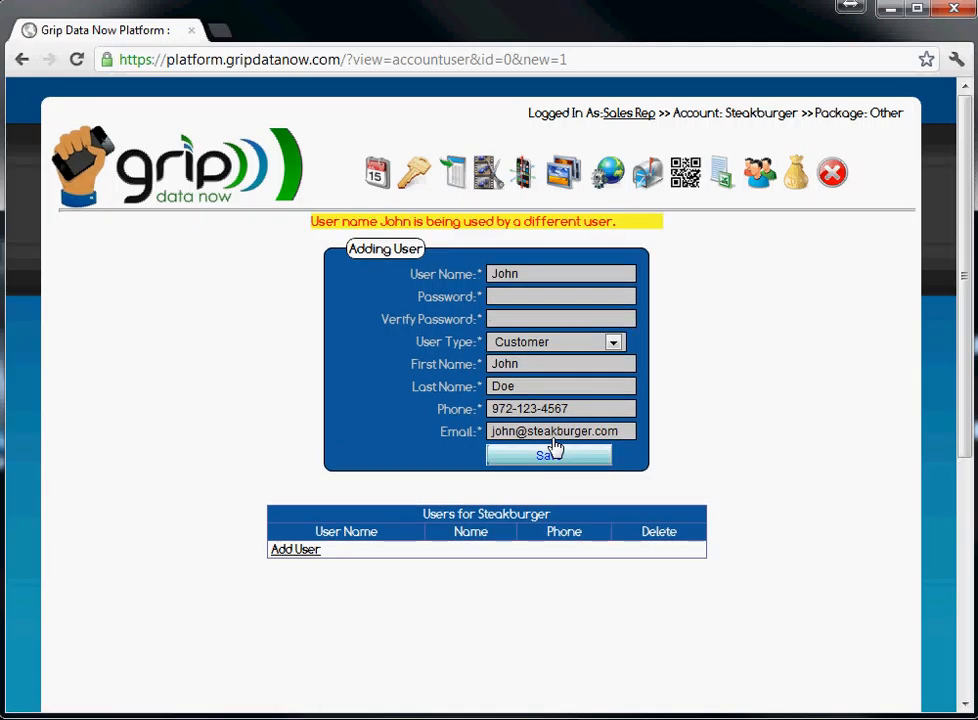
click(532, 274)
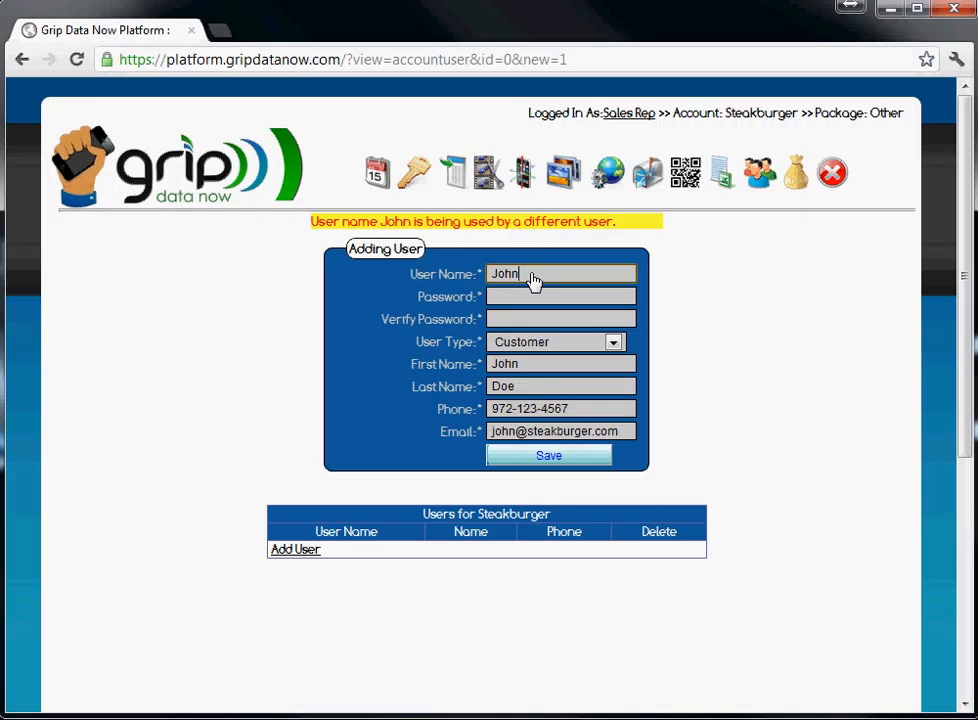
key(BackSpace)
key(BackSpace)
key(BackSpace)
key(BackSpace)
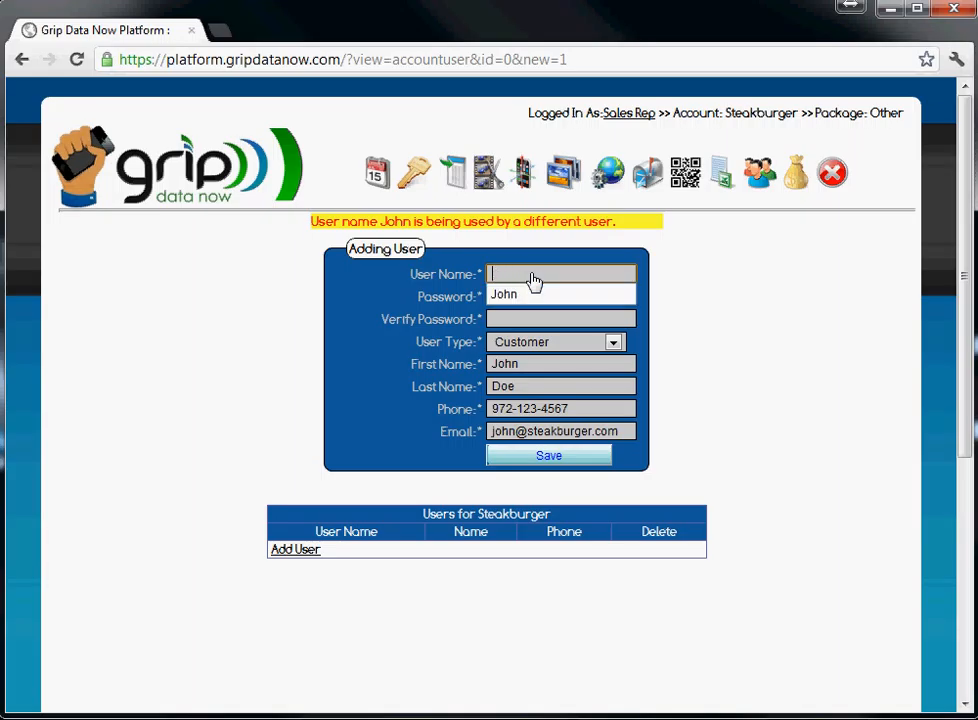
text(John2)
key(BackSpace)
key(BackSpace)
key(BackSpace)
text(hn2)
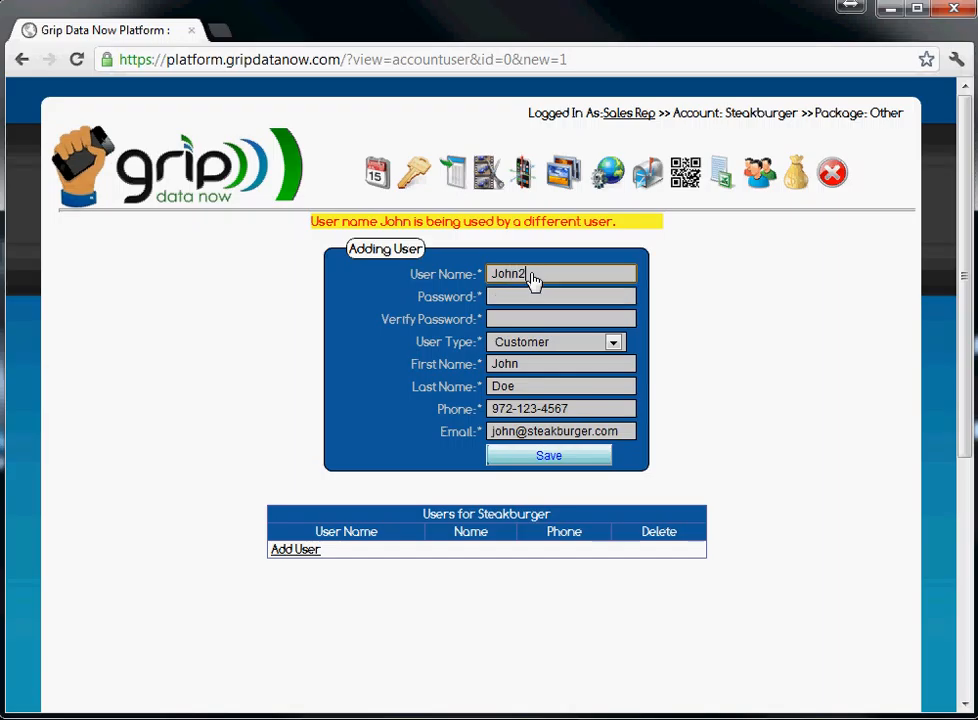
key(Tab)
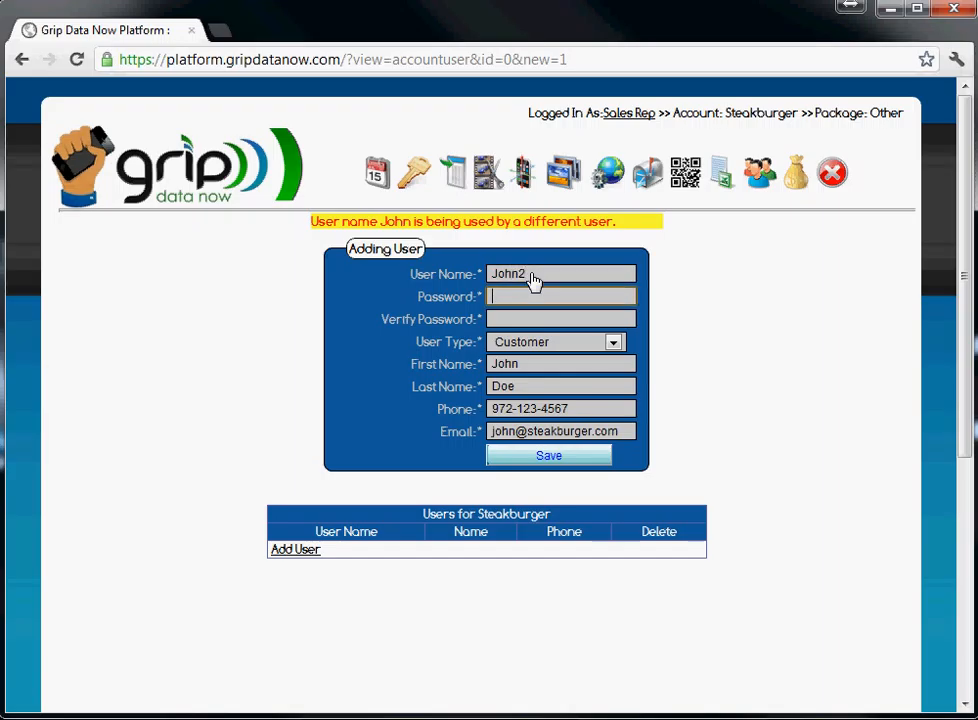
text(••••)
key(Tab)
text(•)
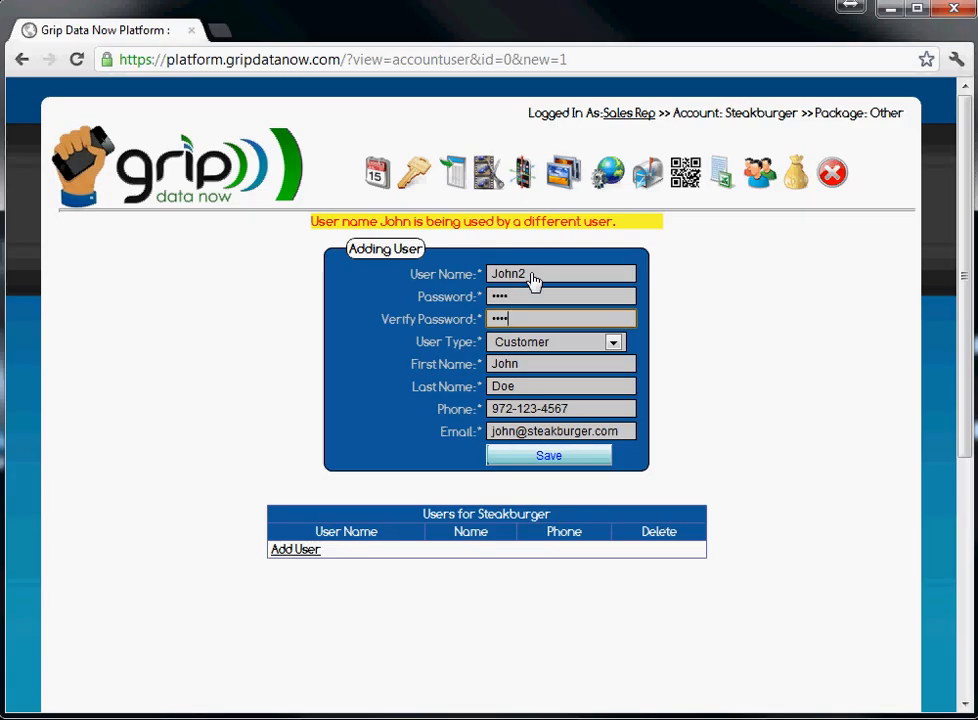
Save the customer user and return to the sales rep's Accounts list
click(556, 466)
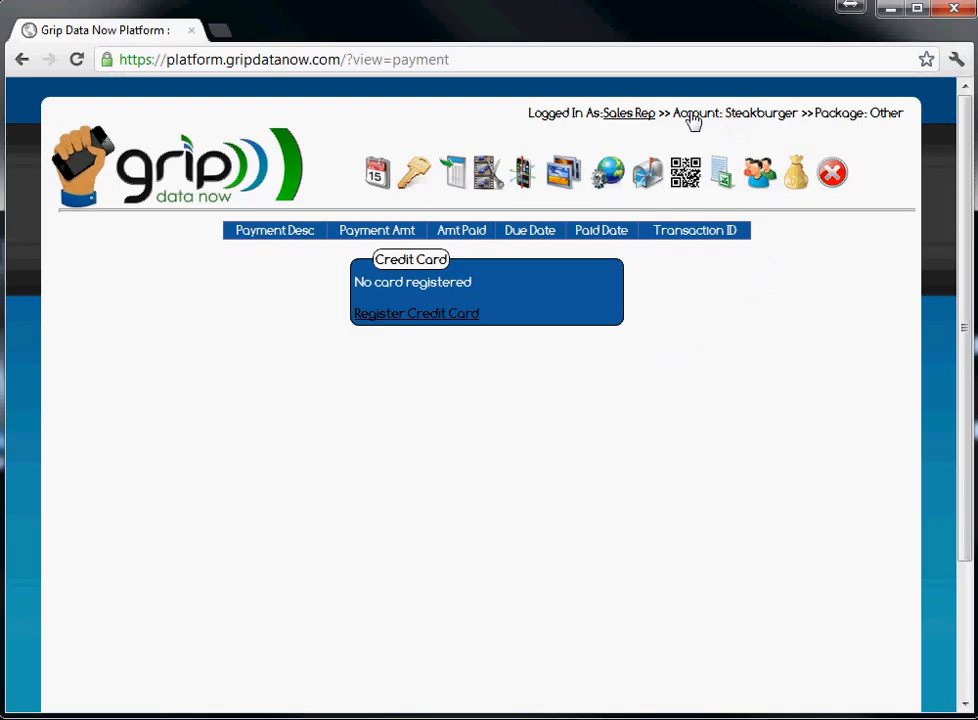
click(630, 114)
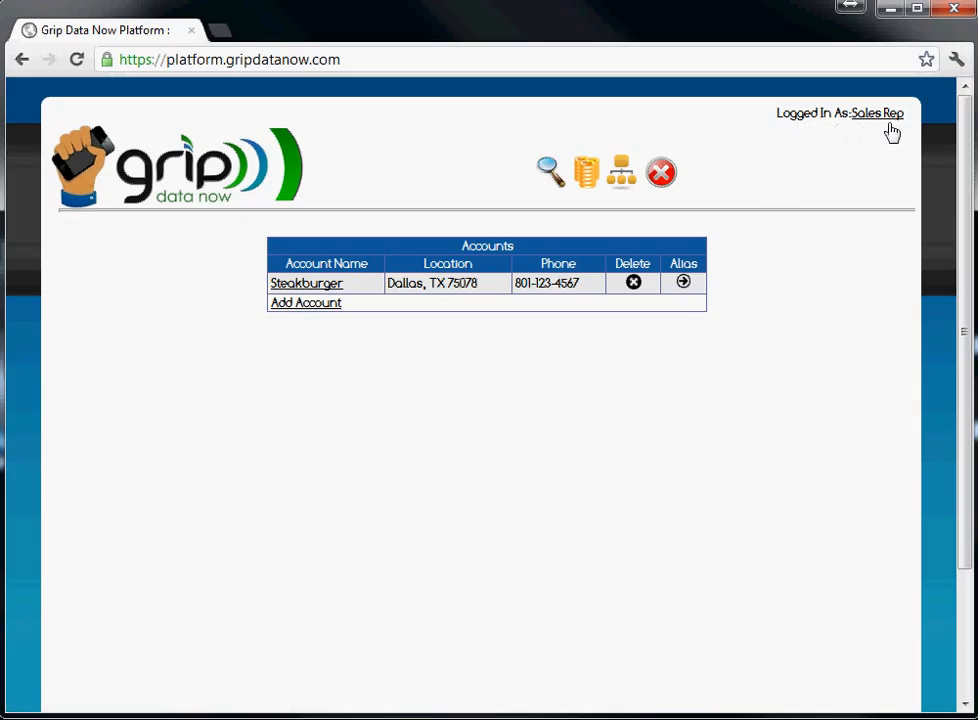
Open the Steakburger account's calendar, after backing out to the Accounts list once
click(684, 284)
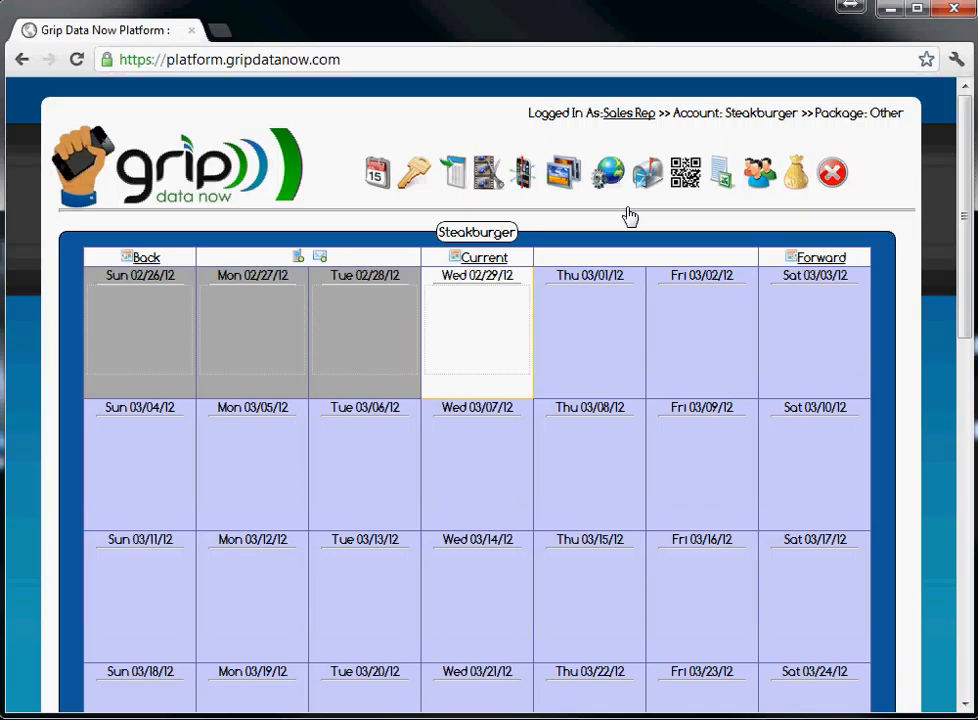
click(621, 116)
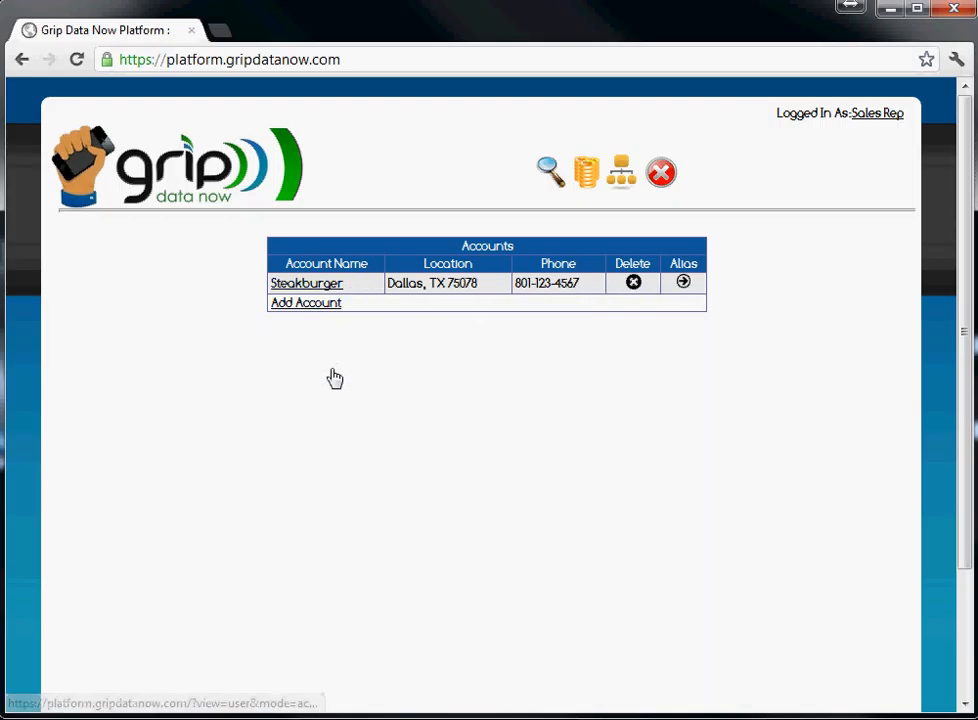
click(685, 284)
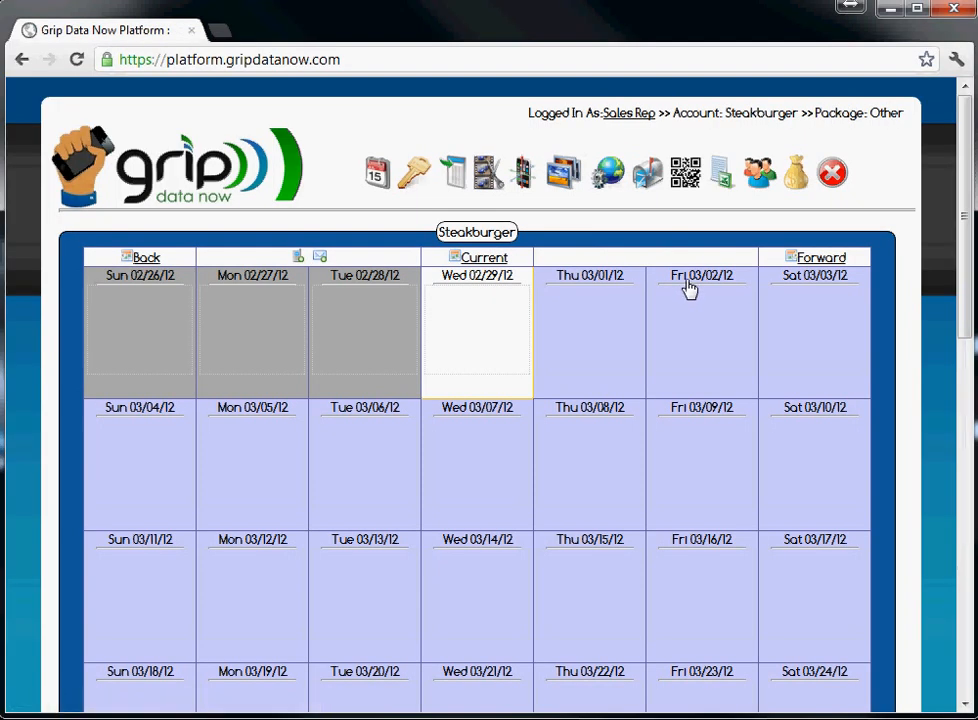
Show the Users for Steakburger list and review the new customer user's details
click(759, 178)
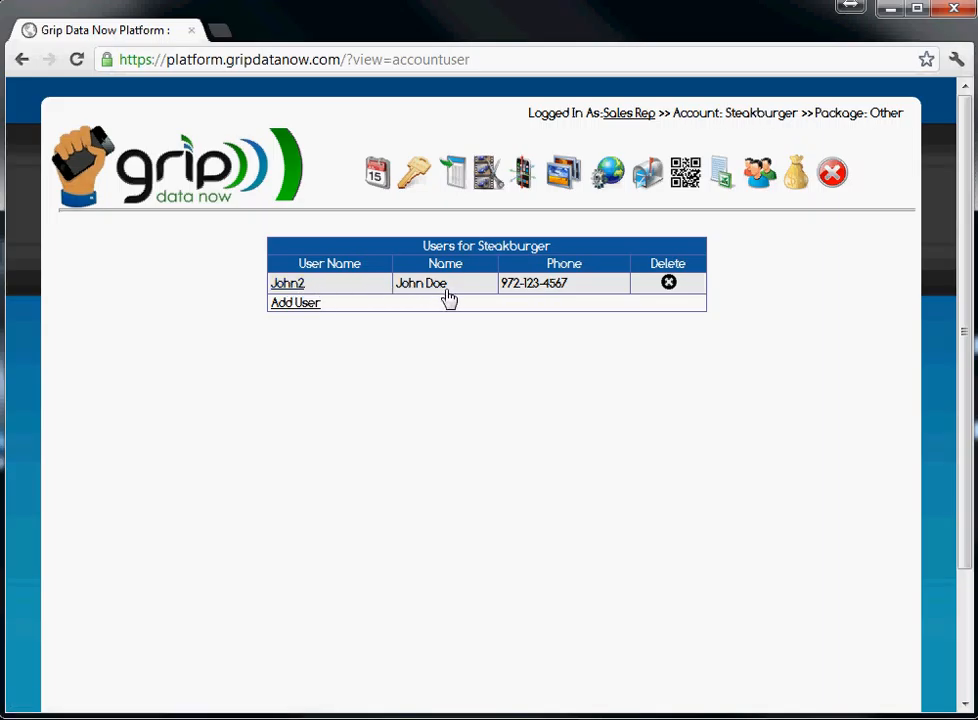
click(288, 285)
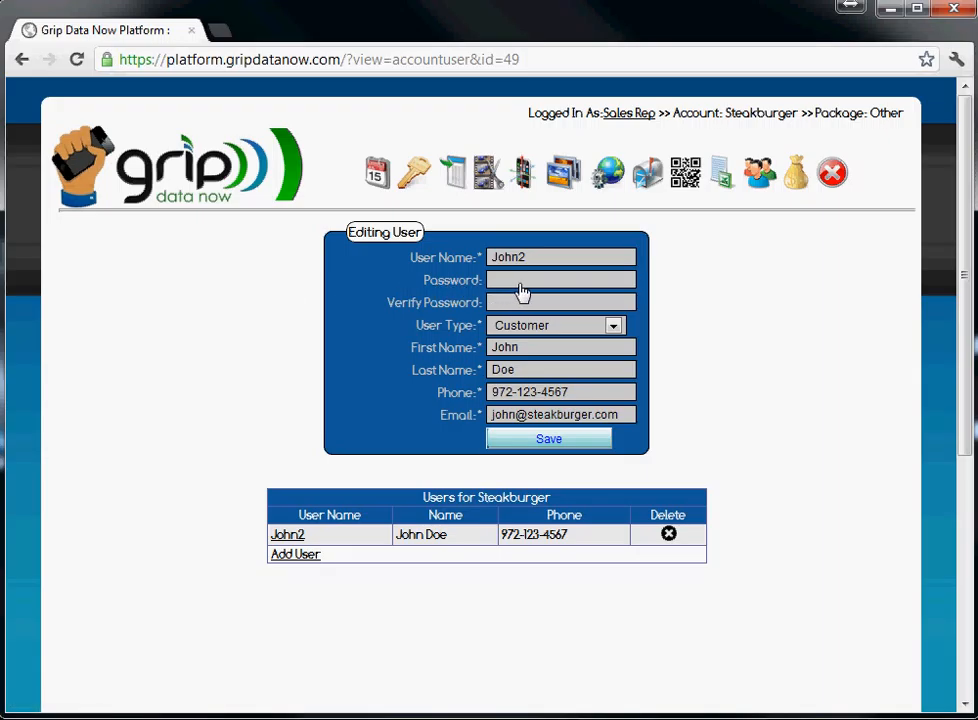
click(767, 183)
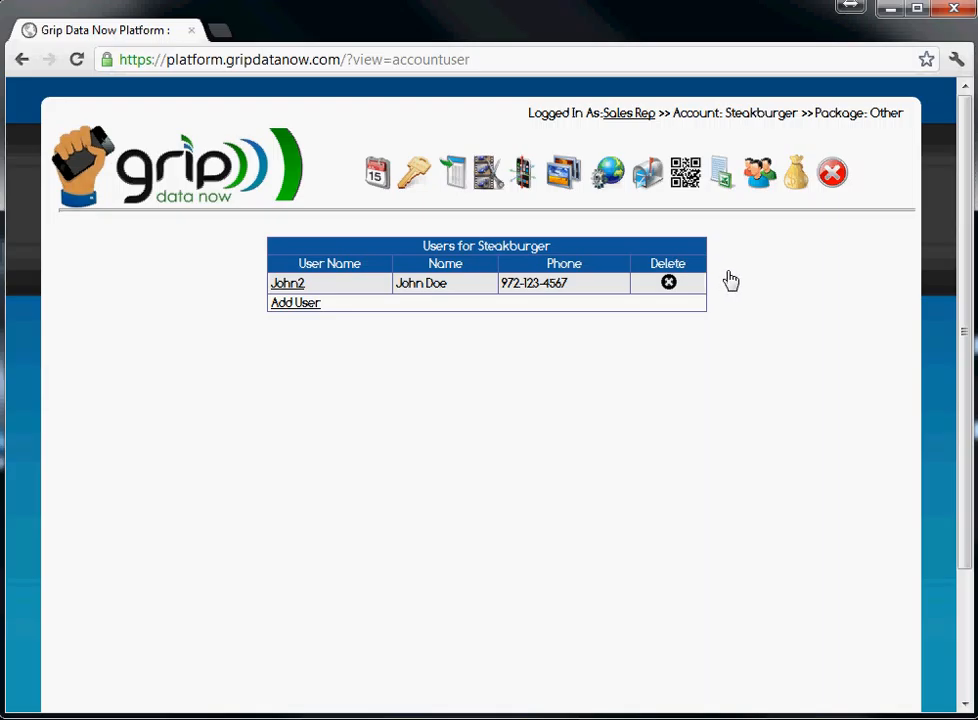
Return to the sales rep's Accounts list and log out of the platform
click(760, 176)
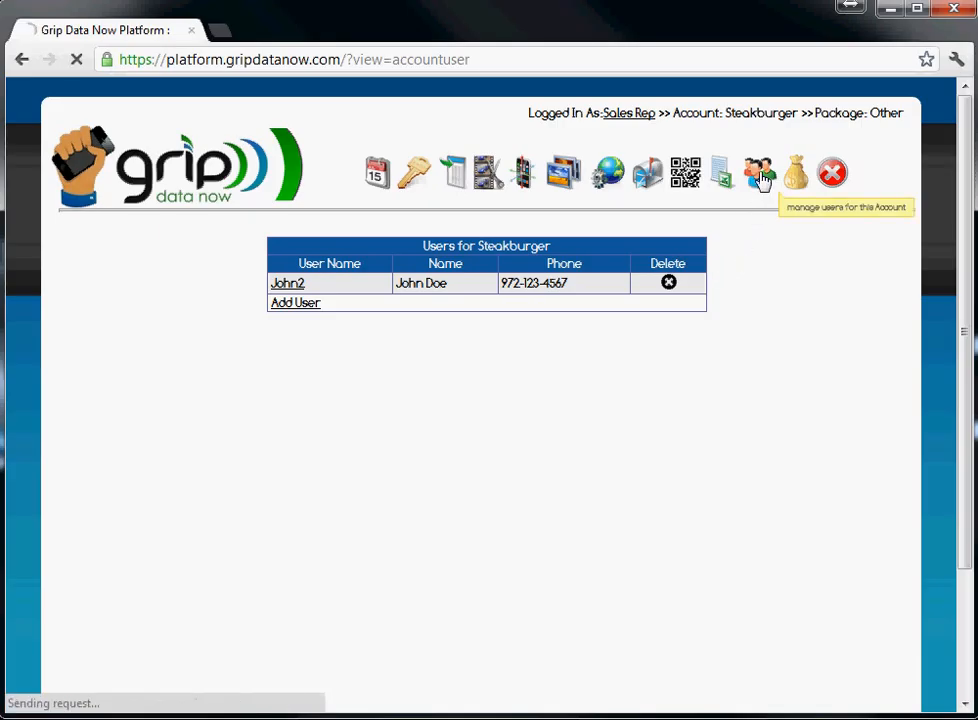
click(629, 116)
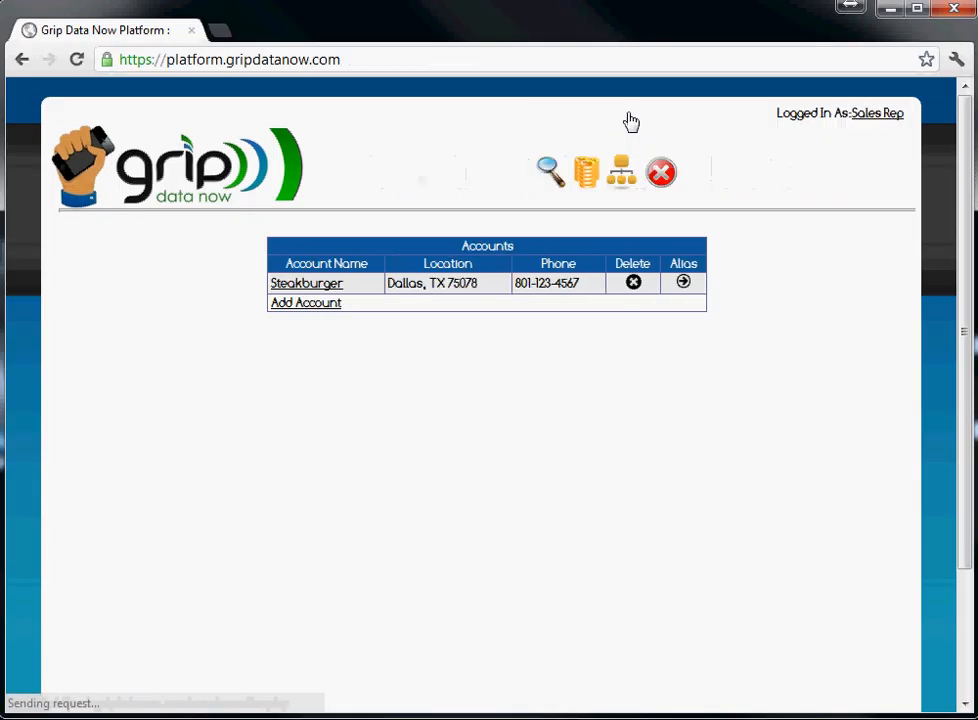
click(662, 177)
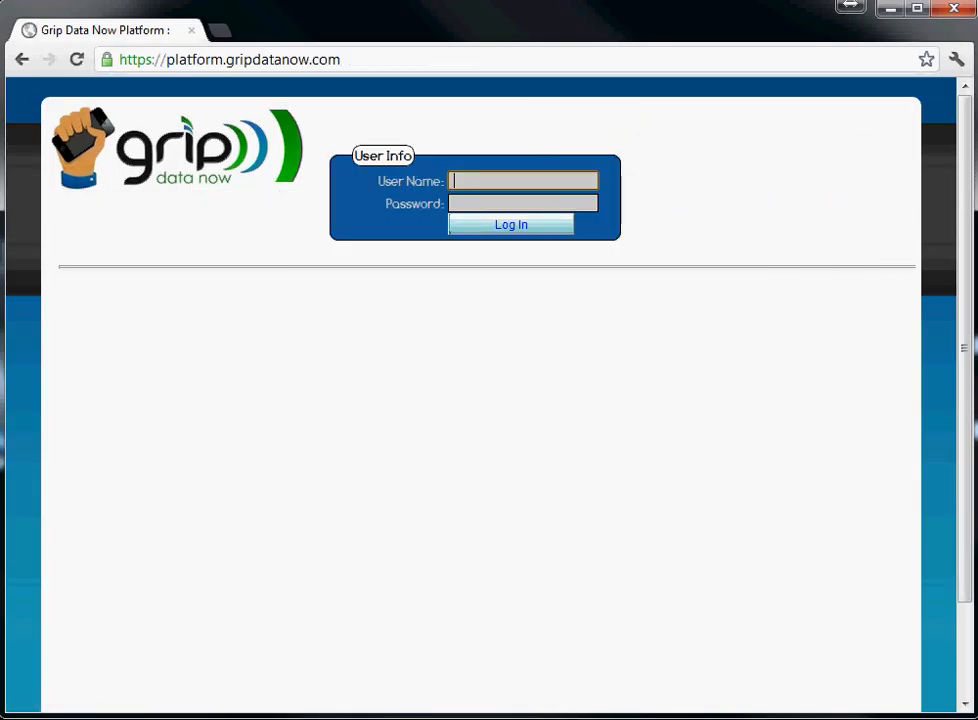